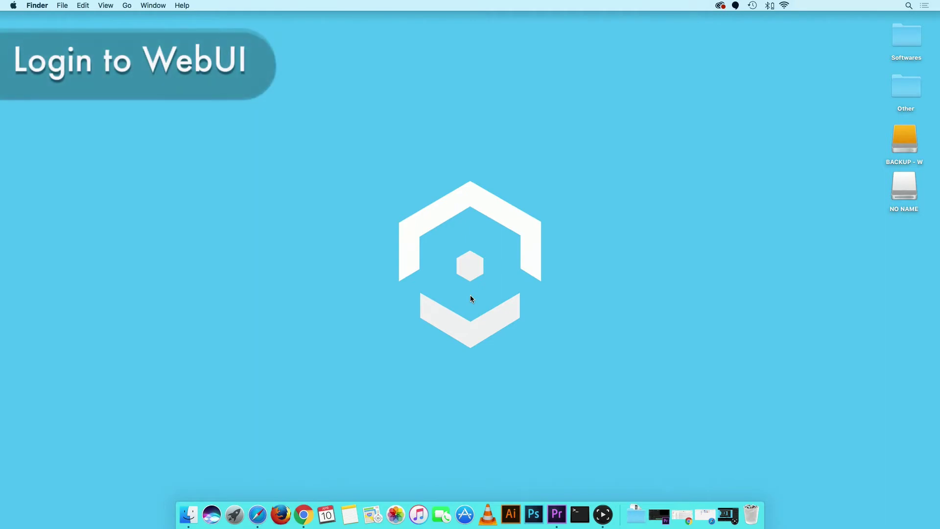
Open Safari, load the camera at 10.0.17.34, and log in as admin with the password
left_click(257, 514)
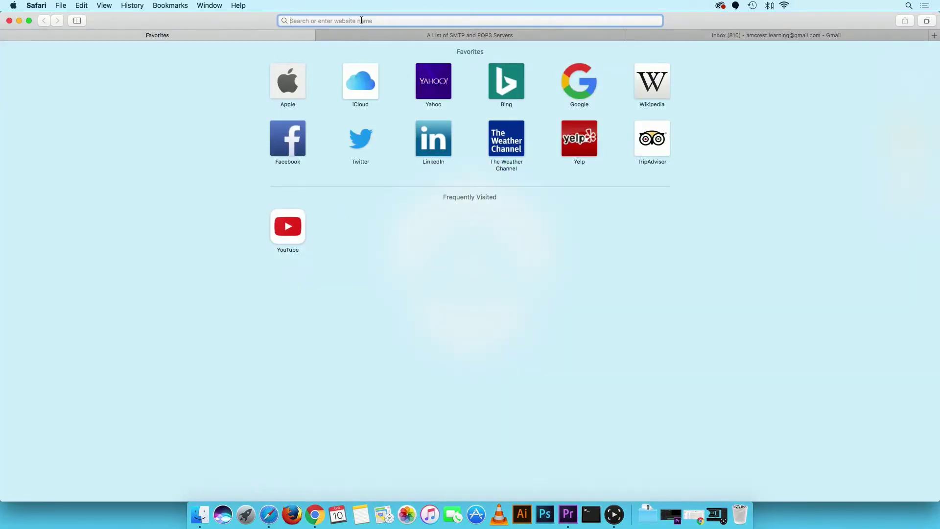
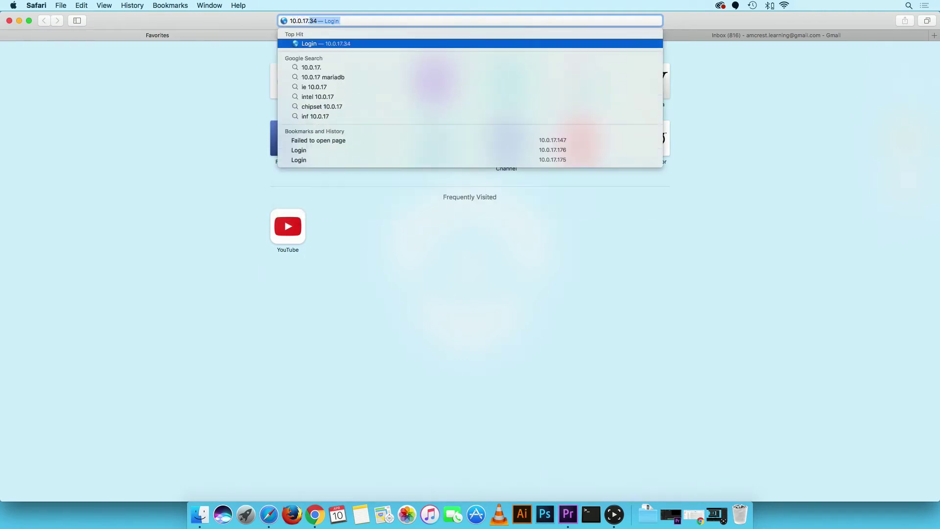
key("Return")
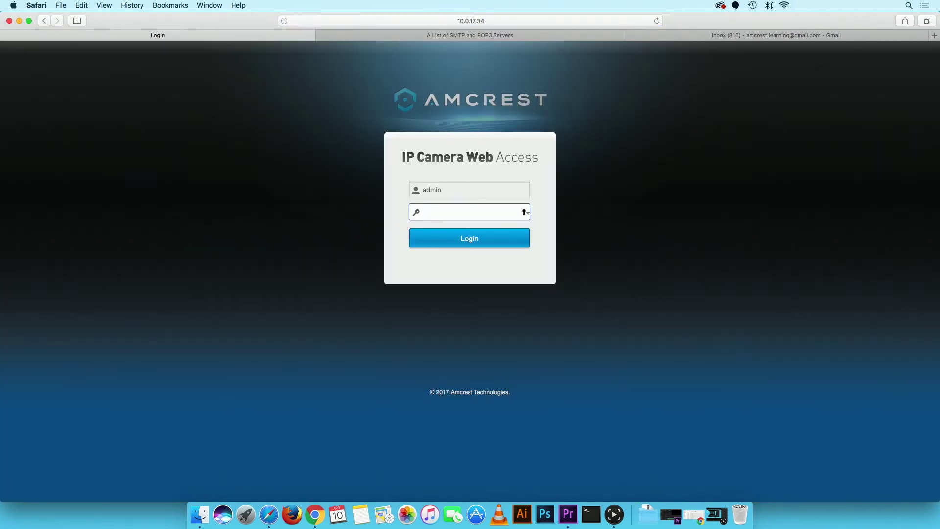
left_click(468, 239)
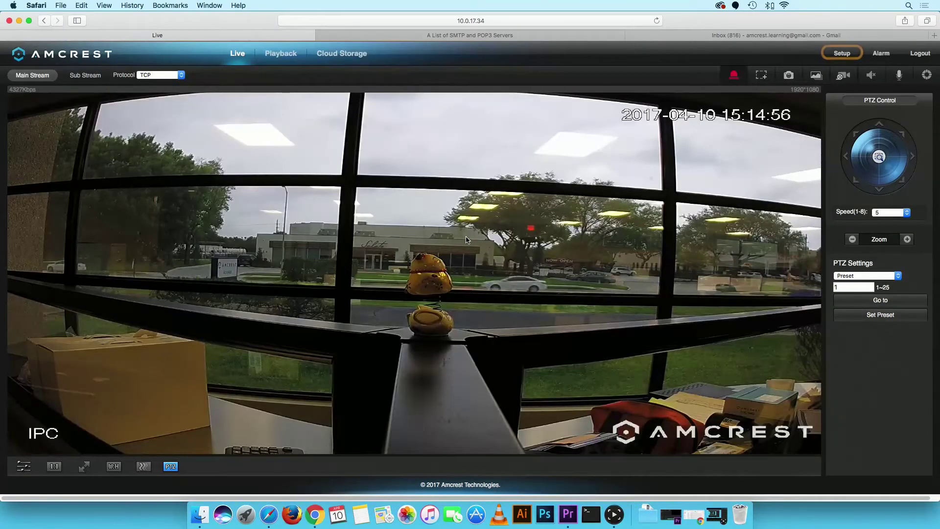
Go to Setup > Network > SMTP (Email) in the camera's web interface
left_click(841, 54)
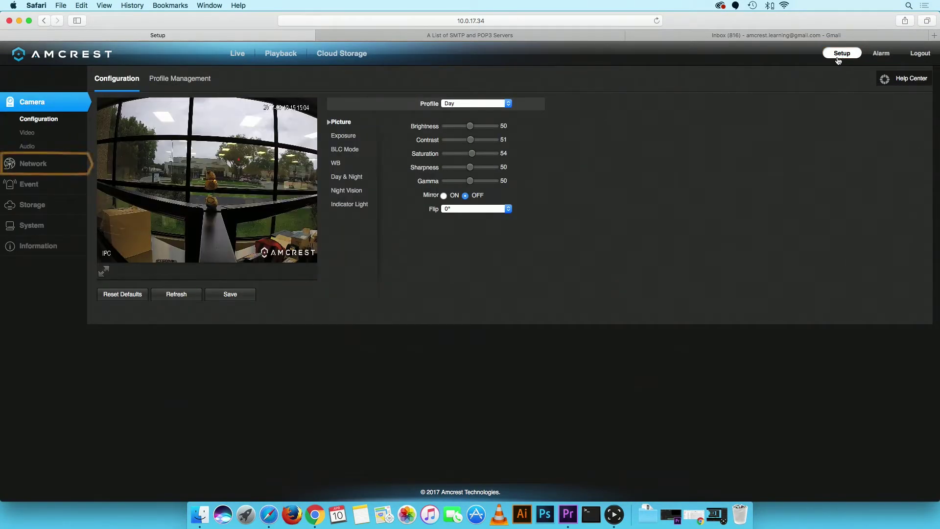
left_click(67, 165)
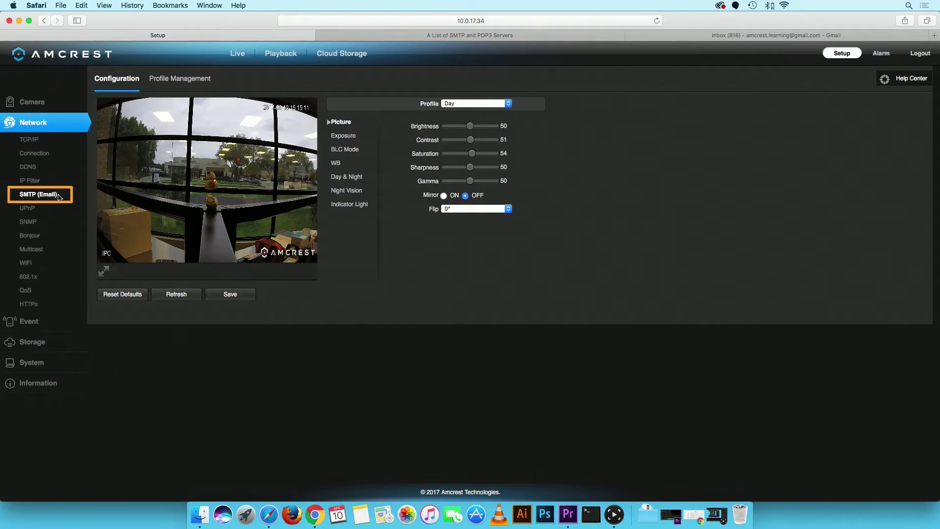
left_click(57, 195)
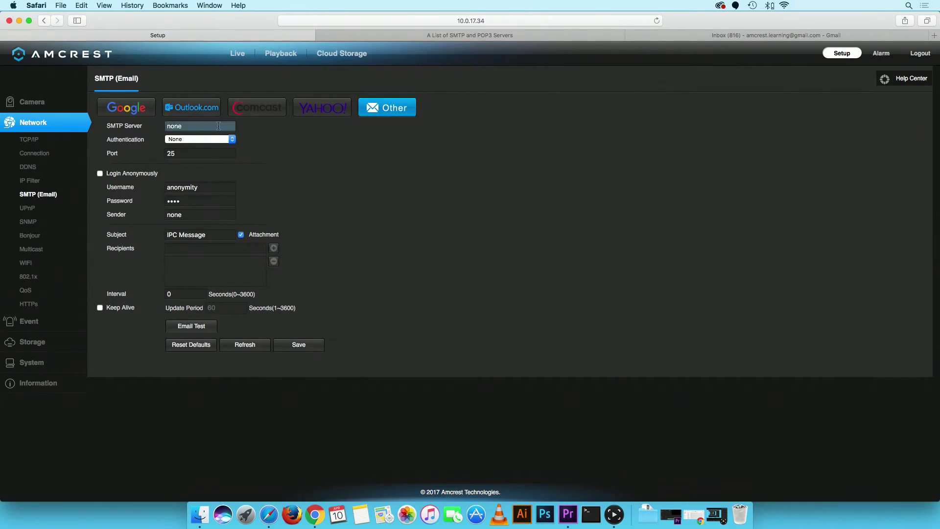
left_click(123, 115)
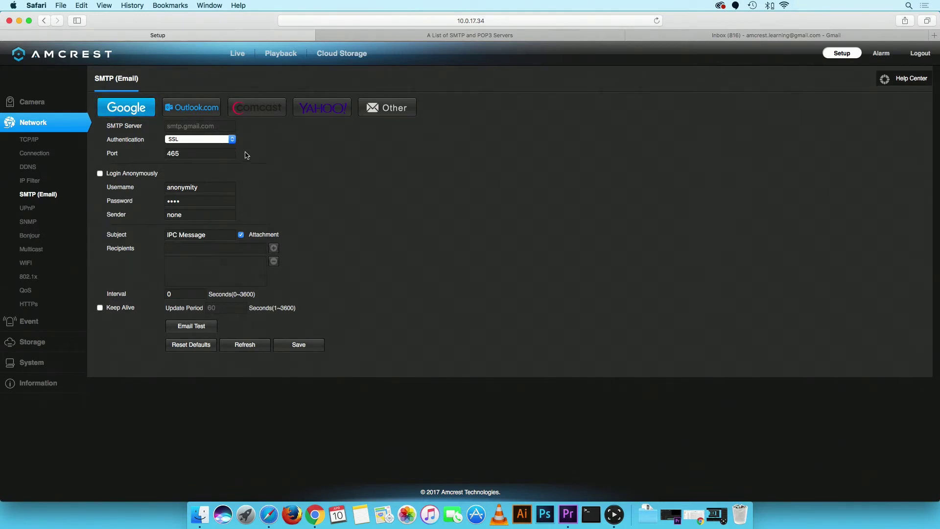
left_click(391, 114)
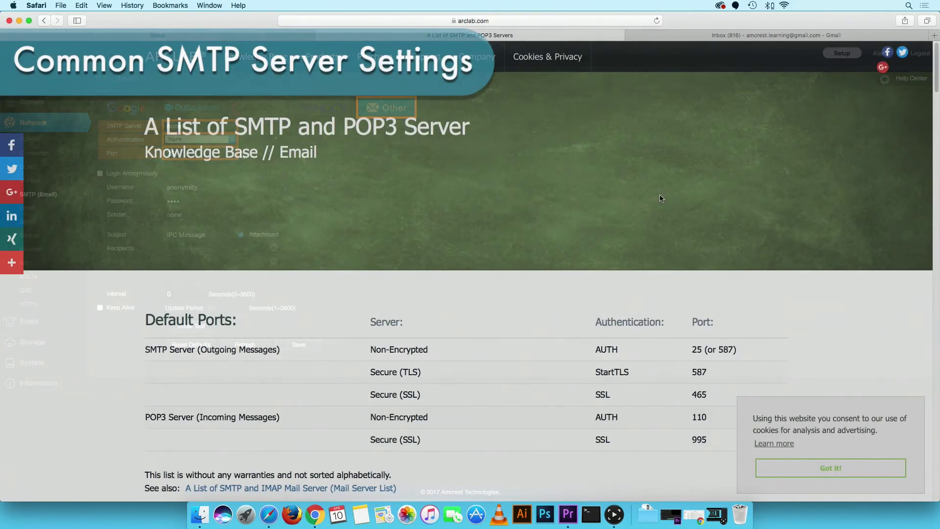
scroll(661, 198, "down", 15)
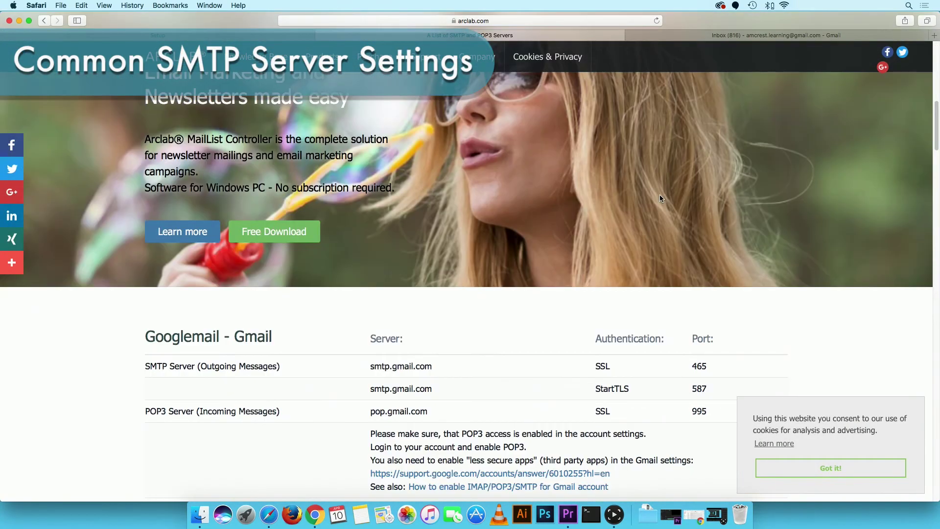
scroll(659, 195, "down", 15)
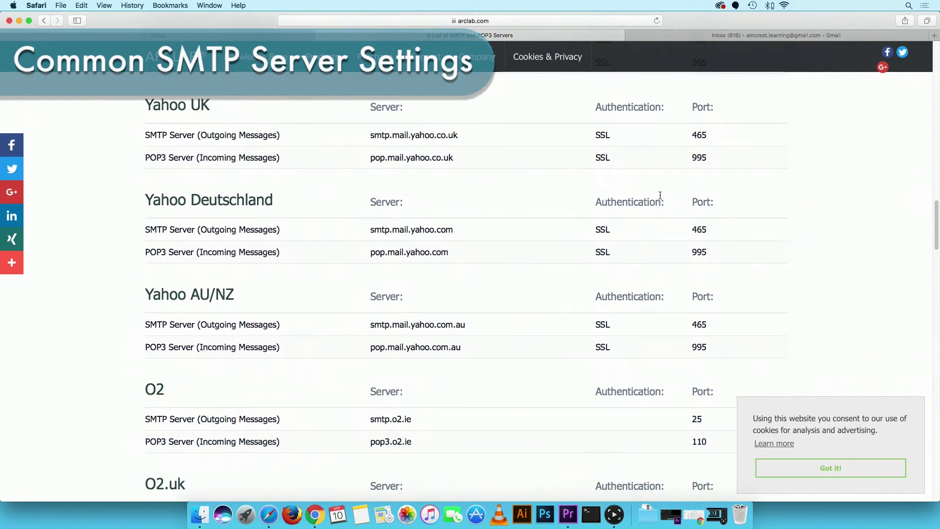
scroll(660, 195, "down", 20)
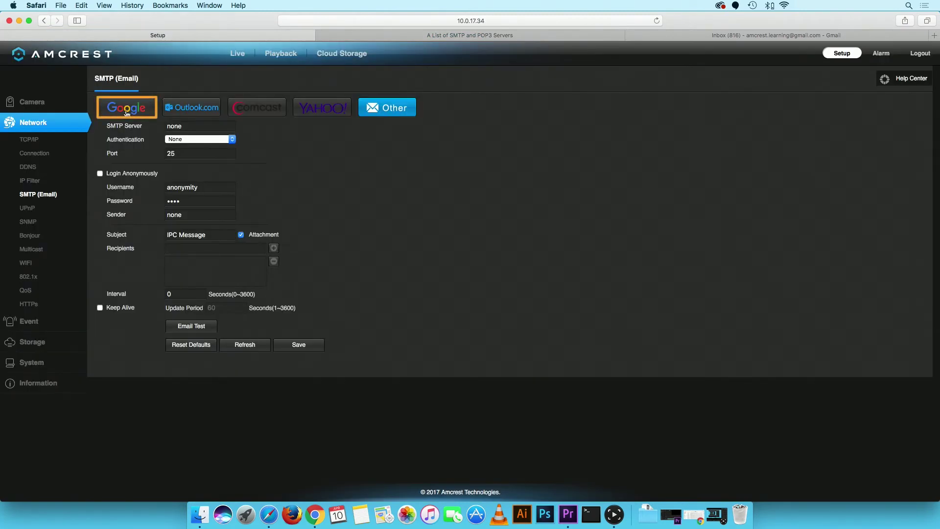
Apply the Google SMTP preset and enter the Gmail account username and password
left_click(126, 112)
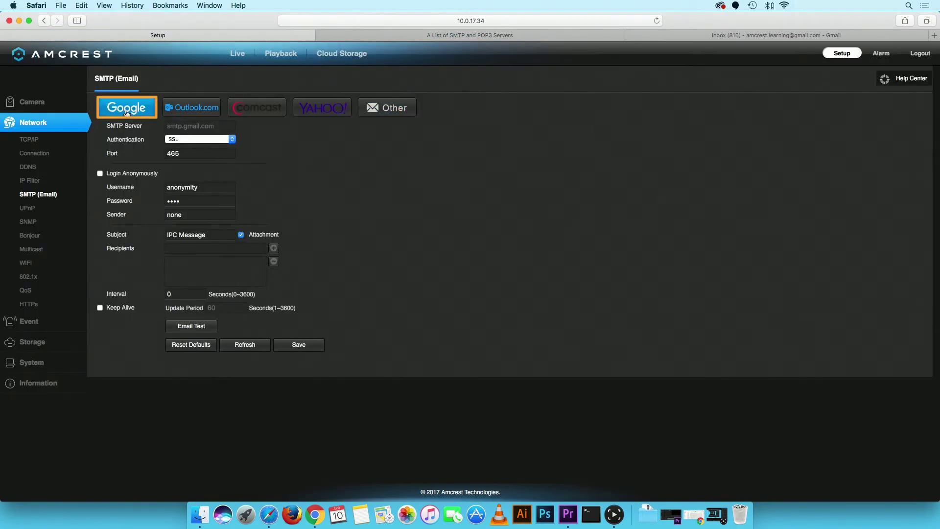
double_click(235, 187)
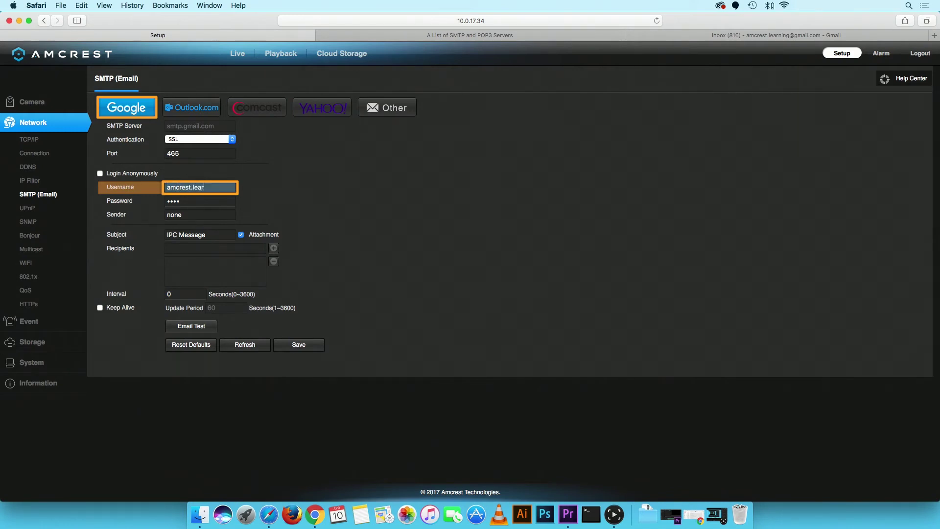
key("Tab")
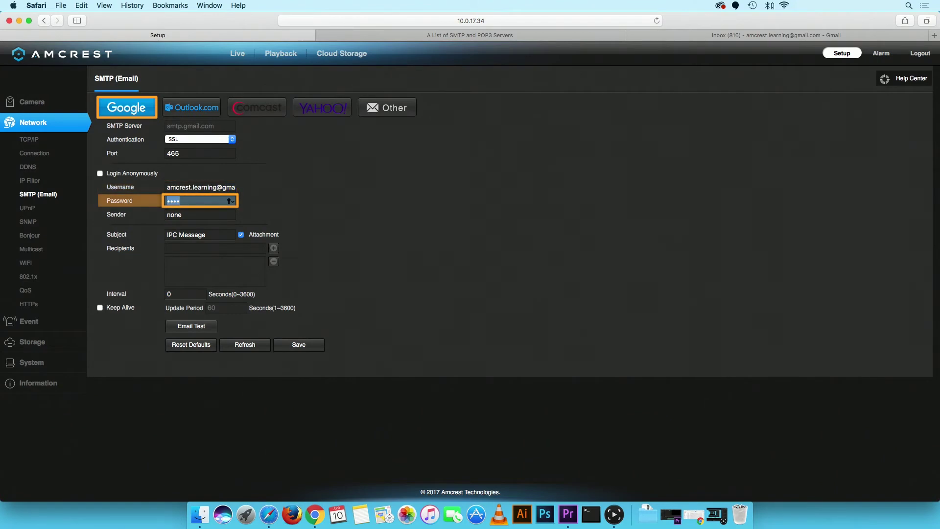
key("super+v")
Set the sender to the Gmail account address and the subject to 'Email Alerts'
key("Tab")
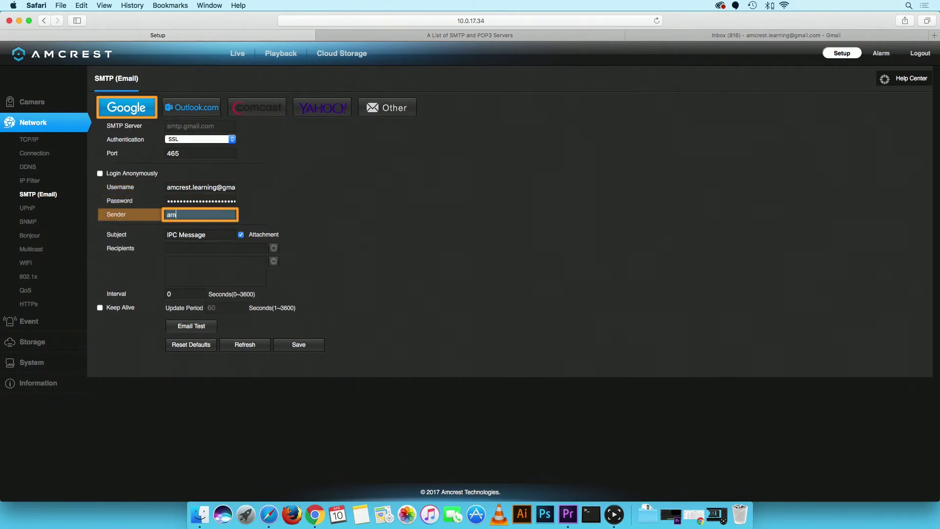
key("Tab")
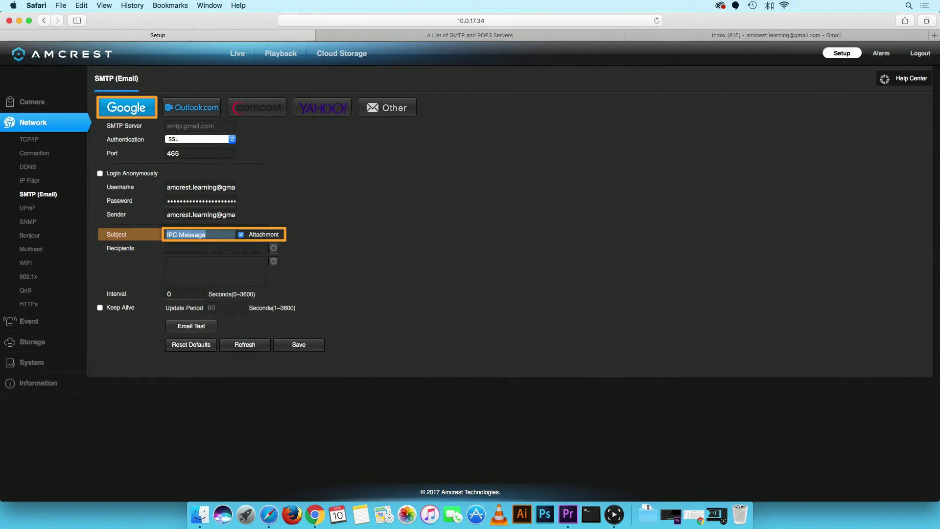
type("Email Alerts")
key("Tab")
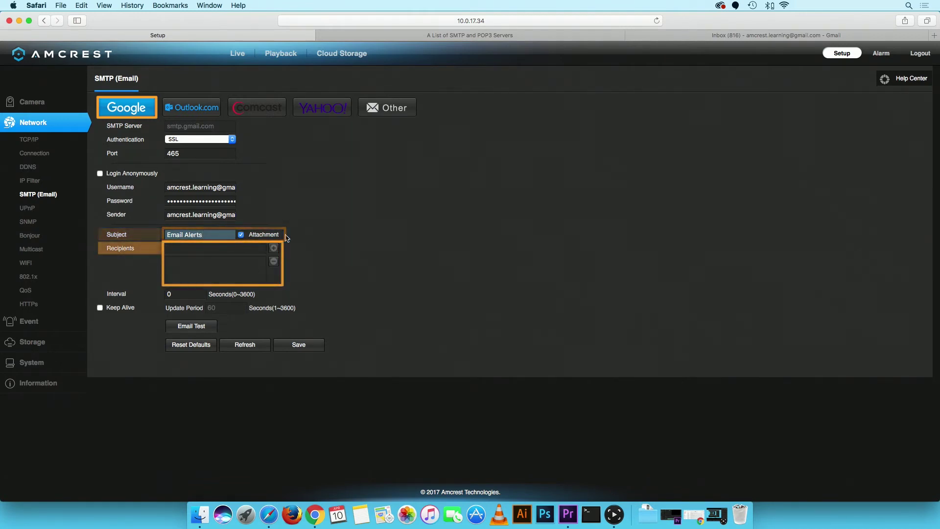
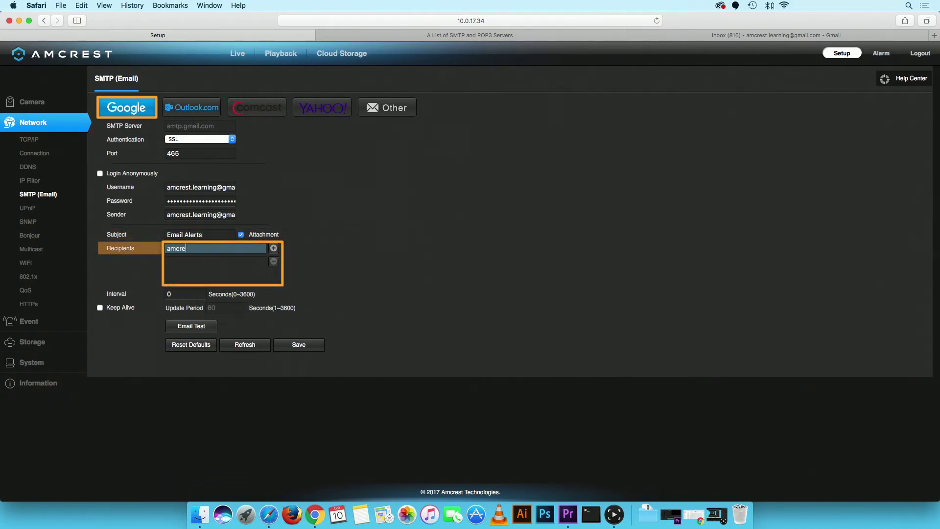
Add the Gmail account address as a recipient and set the interval to 20 seconds
left_click(274, 249)
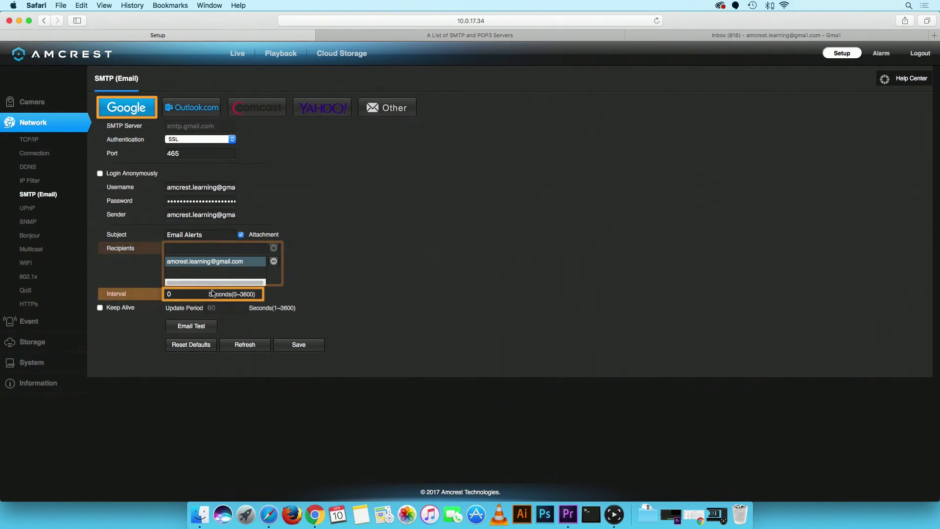
key("BackSpace")
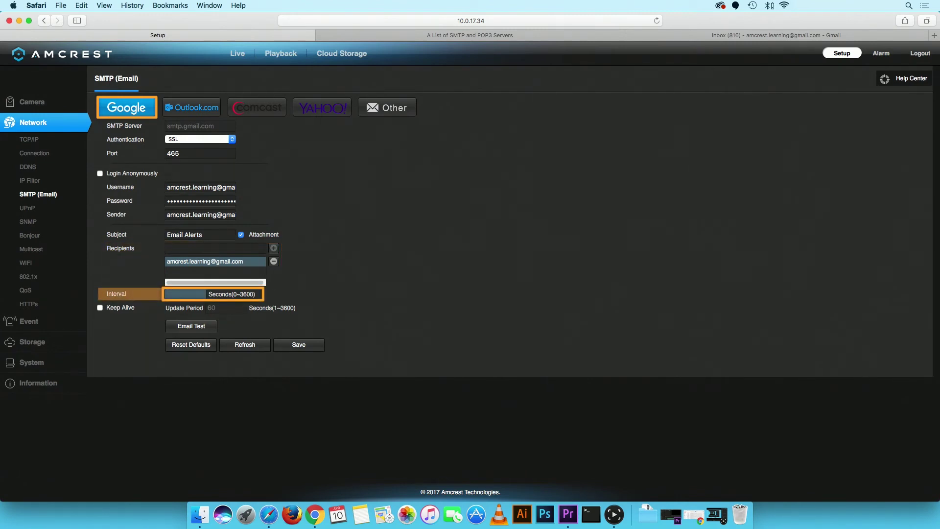
type("20")
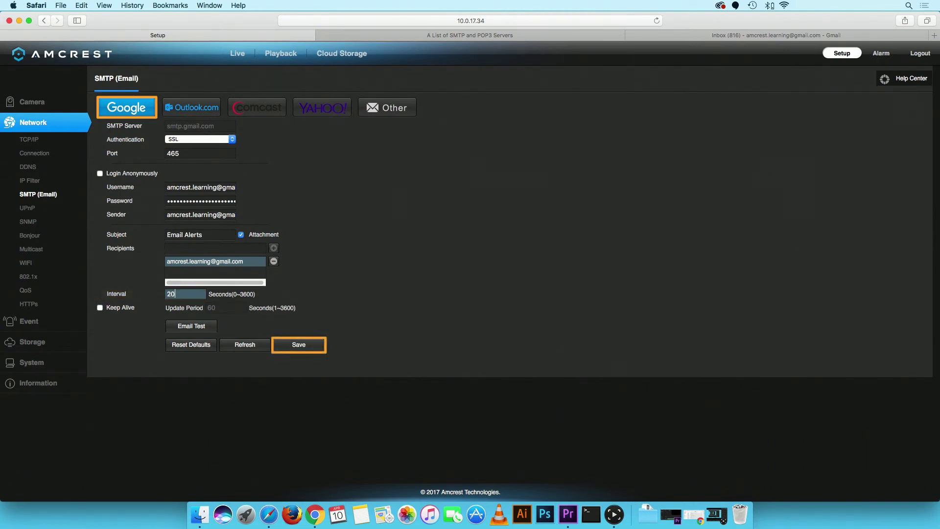
Save the SMTP settings and send a test email from the camera
left_click(299, 346)
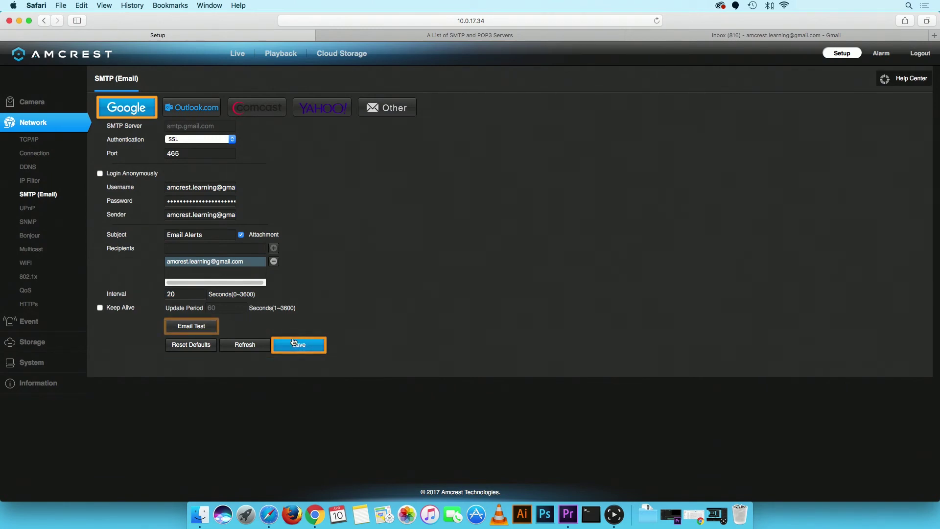
left_click(188, 327)
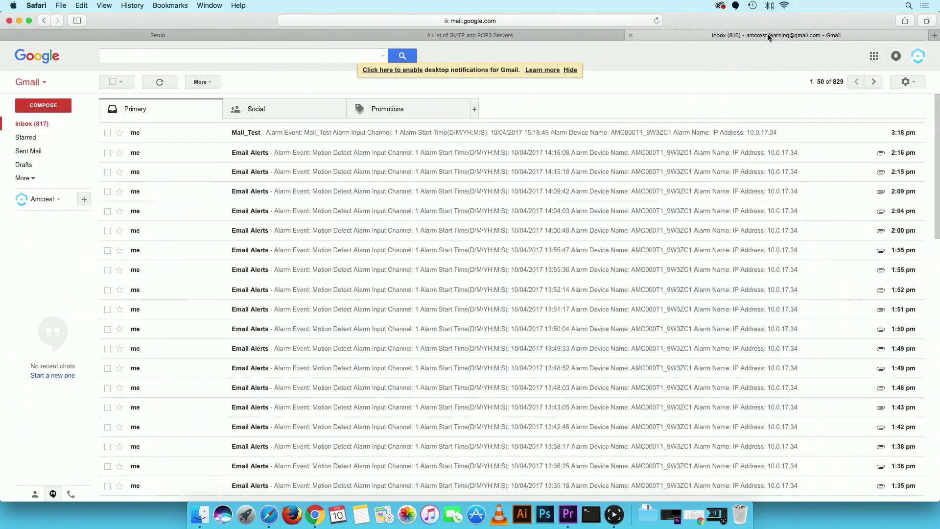
left_click(768, 33)
Read the camera's Mail_Test message in Gmail, then return to the camera's setup page
left_click(253, 137)
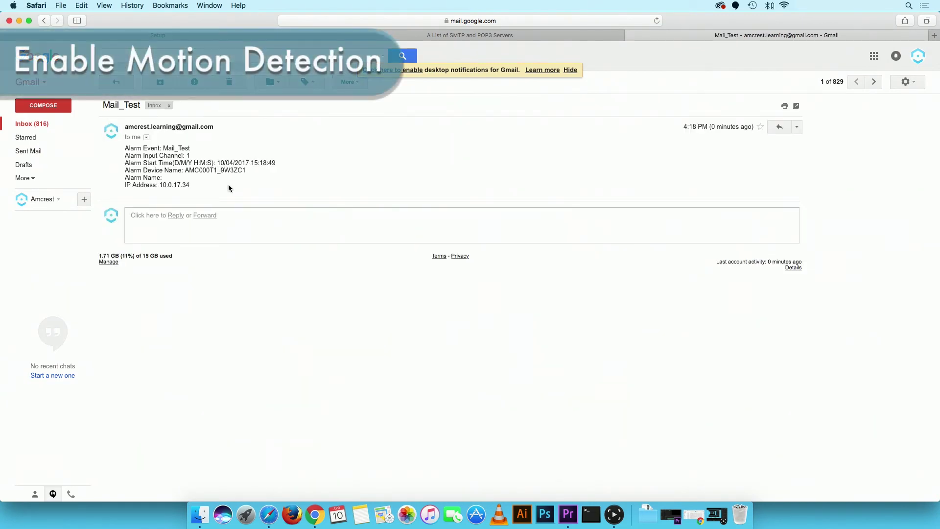
left_click(220, 34)
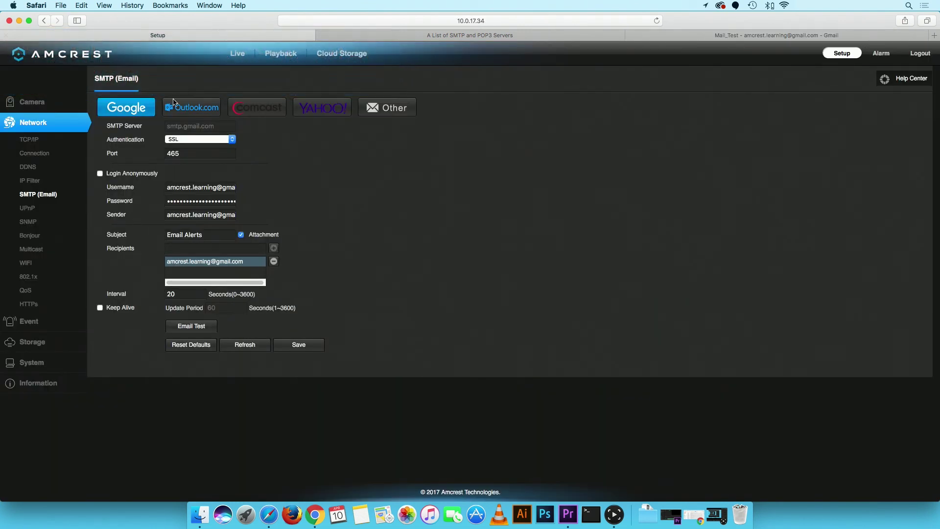
Under Event > Video Detection, save Motion Detect with Enable and Send Email checked
left_click(54, 316)
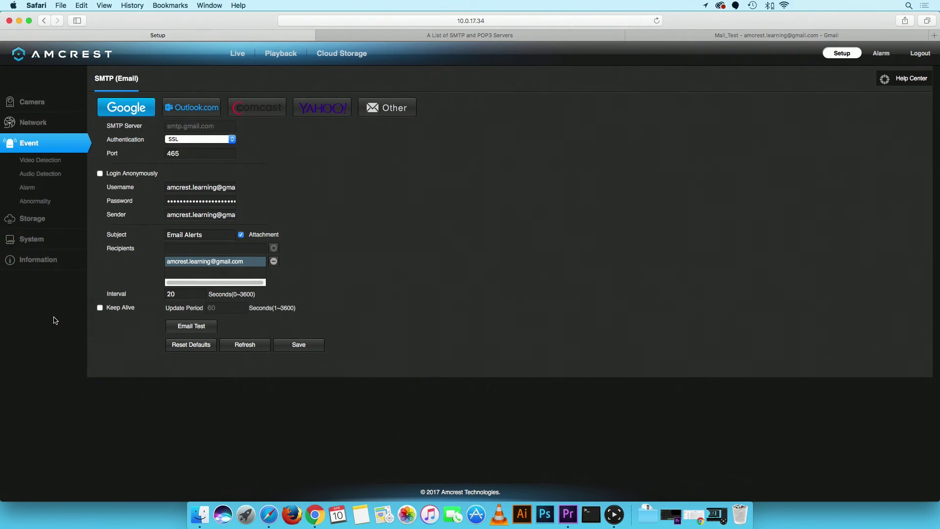
left_click(69, 164)
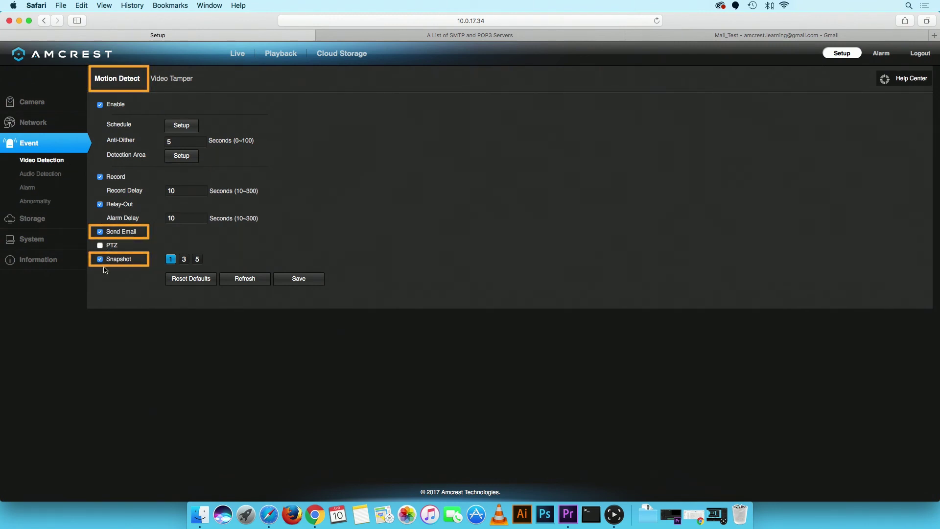
left_click(299, 279)
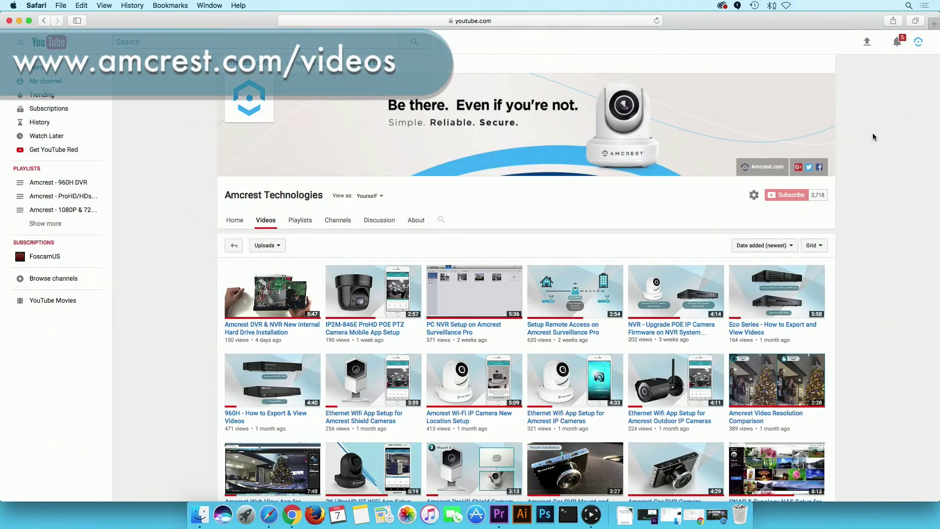
Scroll through the Amcrest Technologies channel's list of tutorial videos
scroll(874, 137, "down", 5)
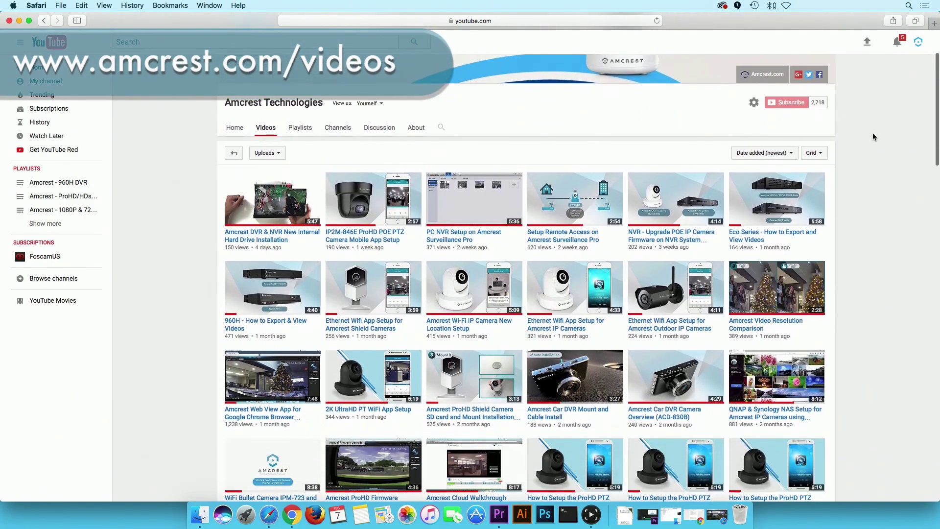
scroll(875, 137, "down", 5)
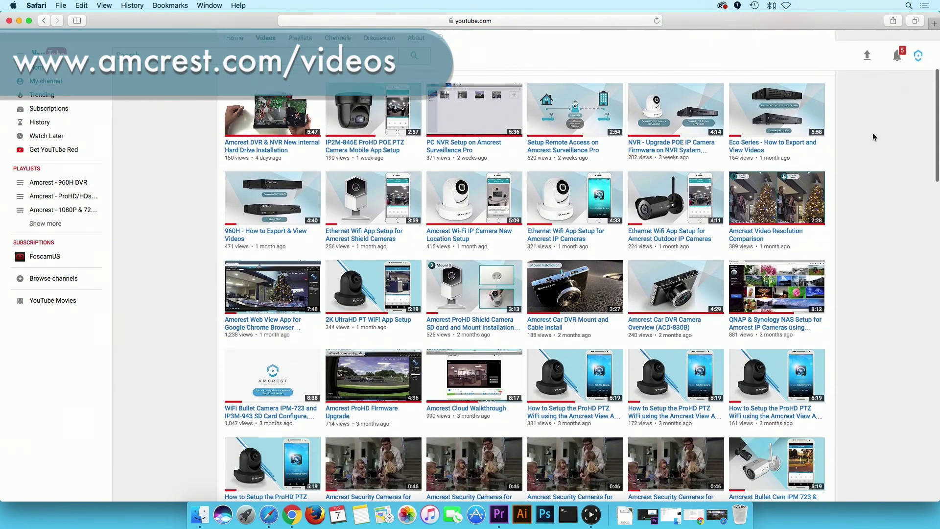
scroll(874, 137, "down", 1)
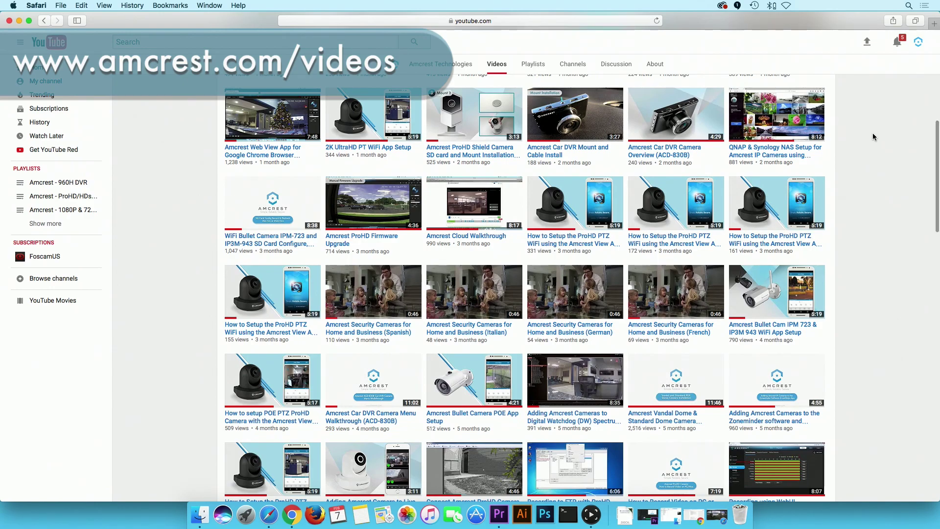